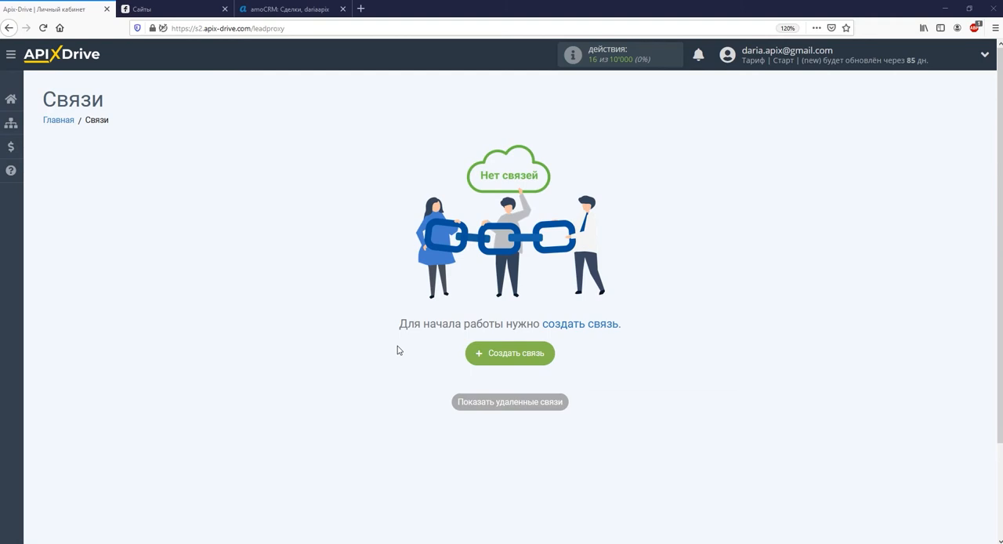
# Create a new connection and set Flexbe as its data source system
pyautogui.click(477, 355)
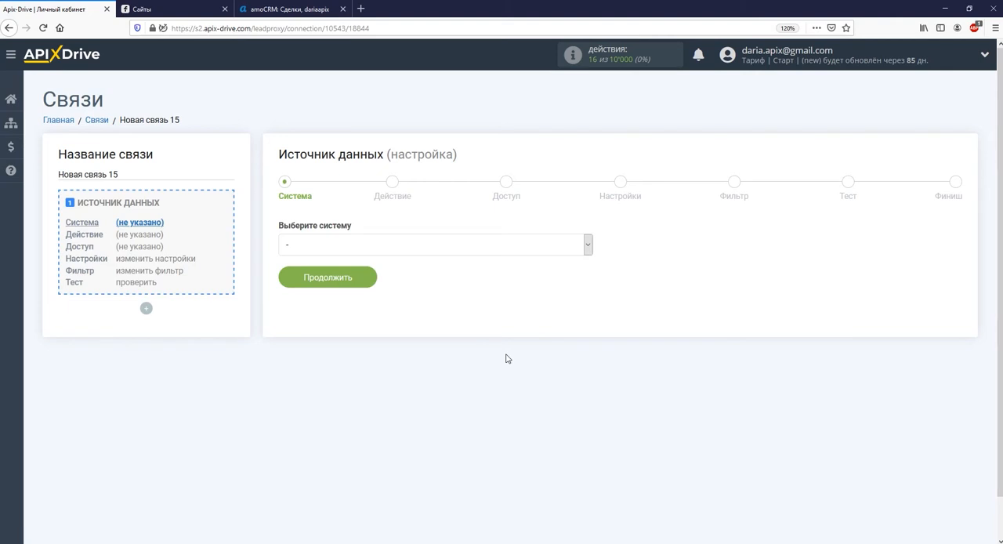
pyautogui.click(587, 243)
pyautogui.moveTo(589, 264); pyautogui.dragTo(589, 320)
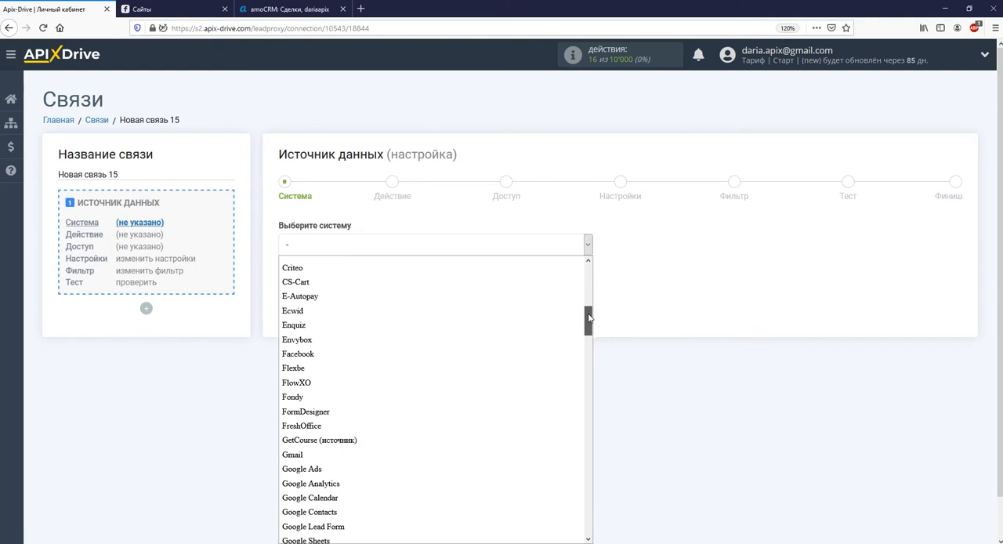
pyautogui.click(536, 367)
pyautogui.click(343, 284)
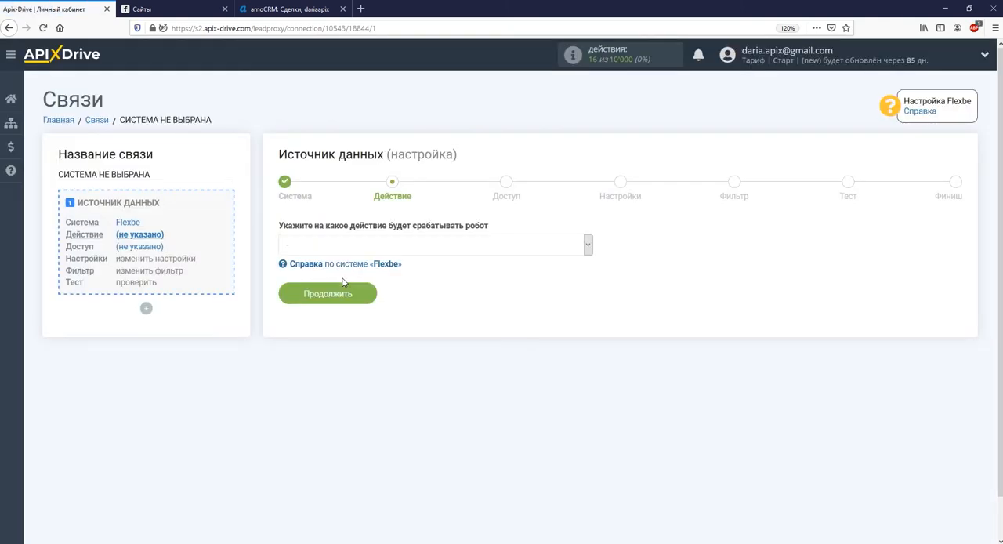
# Set the Flexbe source action to "Получить данные" and continue to the access stage
pyautogui.click(353, 249)
pyautogui.click(357, 276)
pyautogui.click(350, 294)
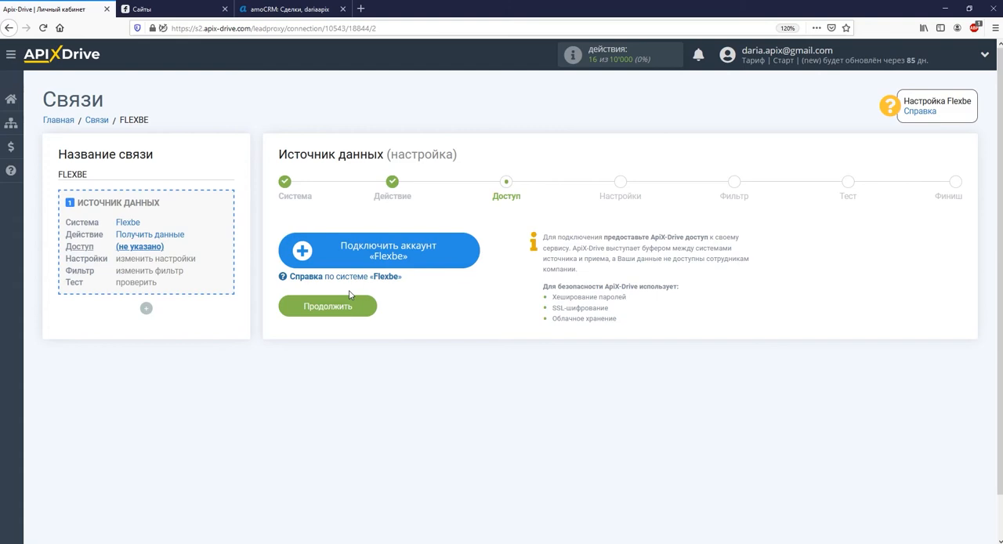
# Connect a Flexbe account with the suggested integration name and continue to the source settings
pyautogui.click(360, 255)
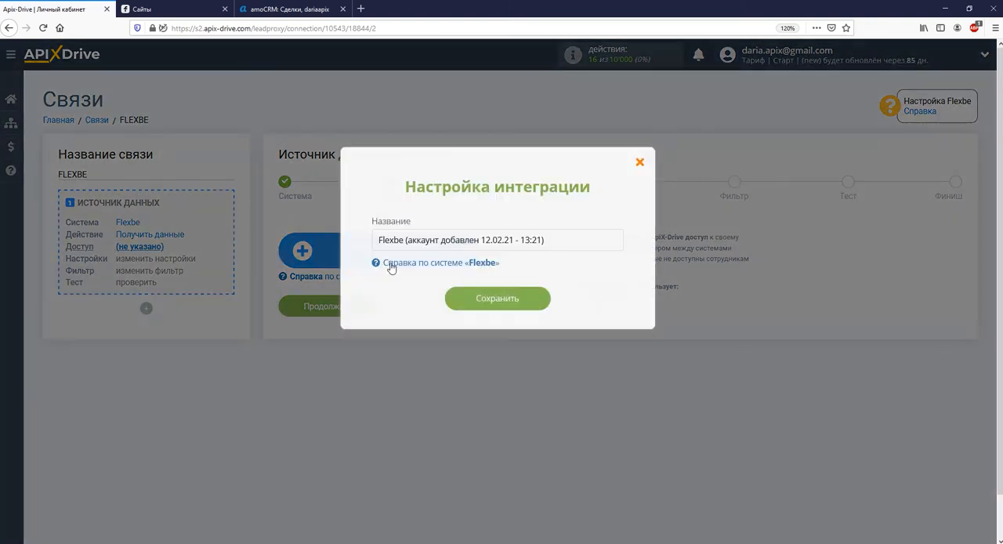
pyautogui.click(480, 292)
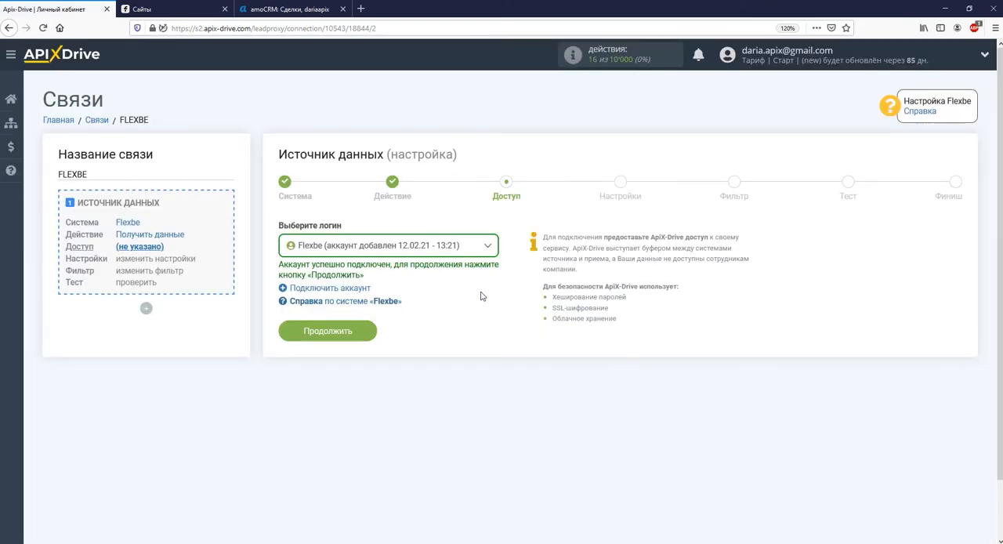
pyautogui.click(369, 339)
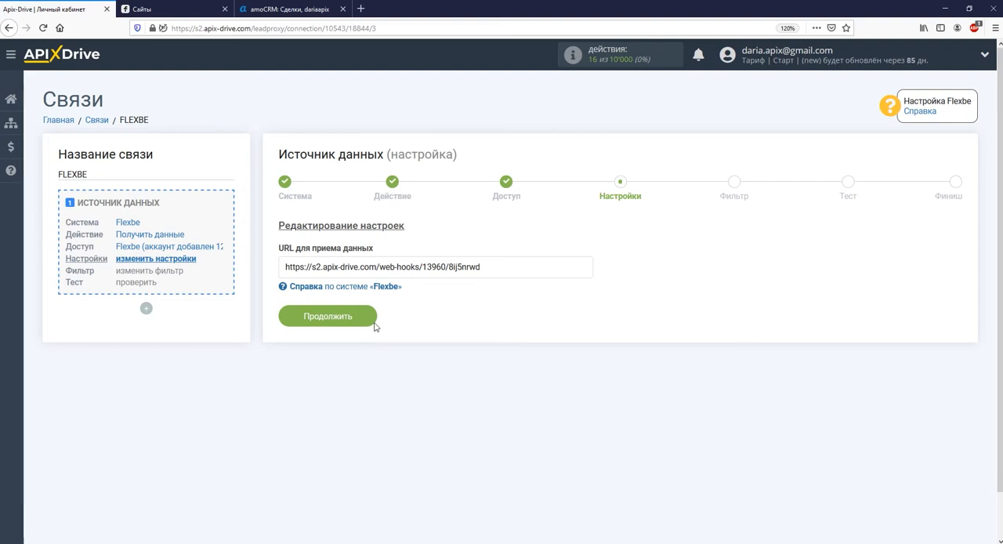
# Copy the whole data-receiving URL from the Flexbe source settings
pyautogui.moveTo(487, 267); pyautogui.dragTo(279, 269)
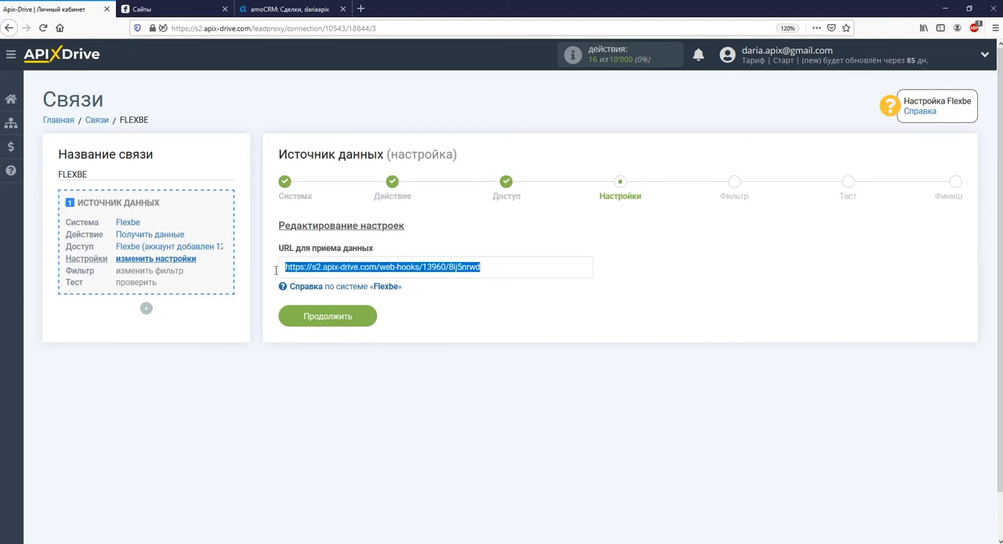
pyautogui.rightClick(294, 265)
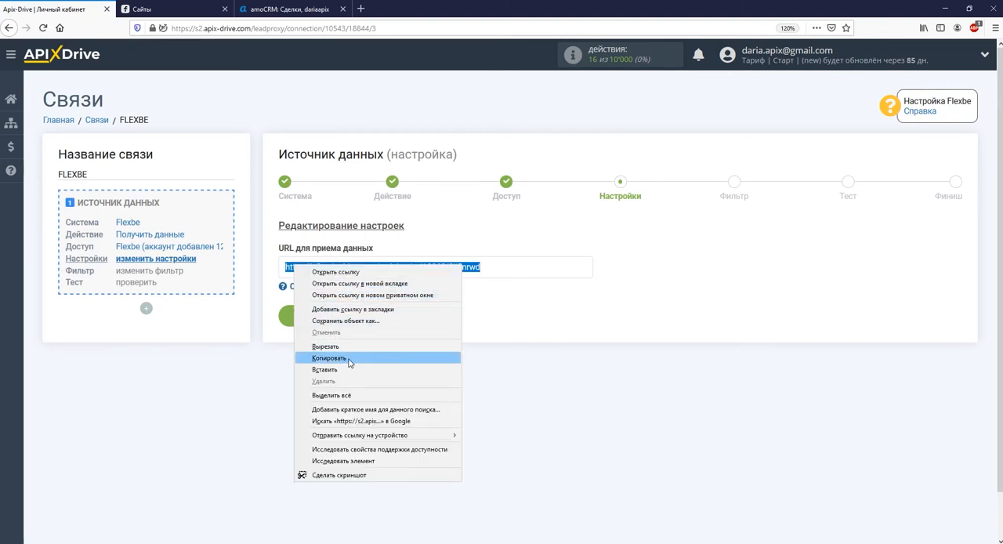
pyautogui.click(347, 358)
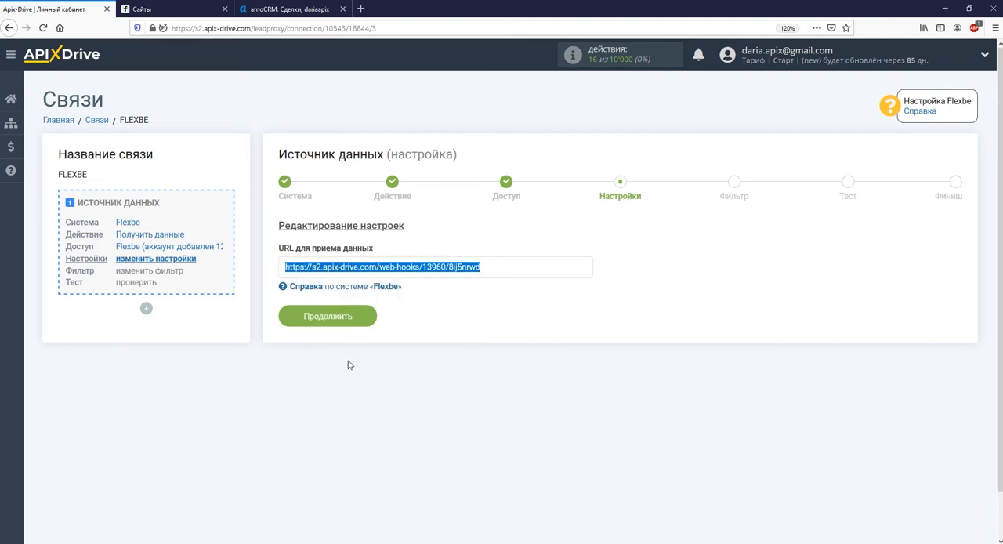
# Switch to Flexbe and add the copied URL as a new webhook in the site's API settings, then save it
pyautogui.click(181, 17)
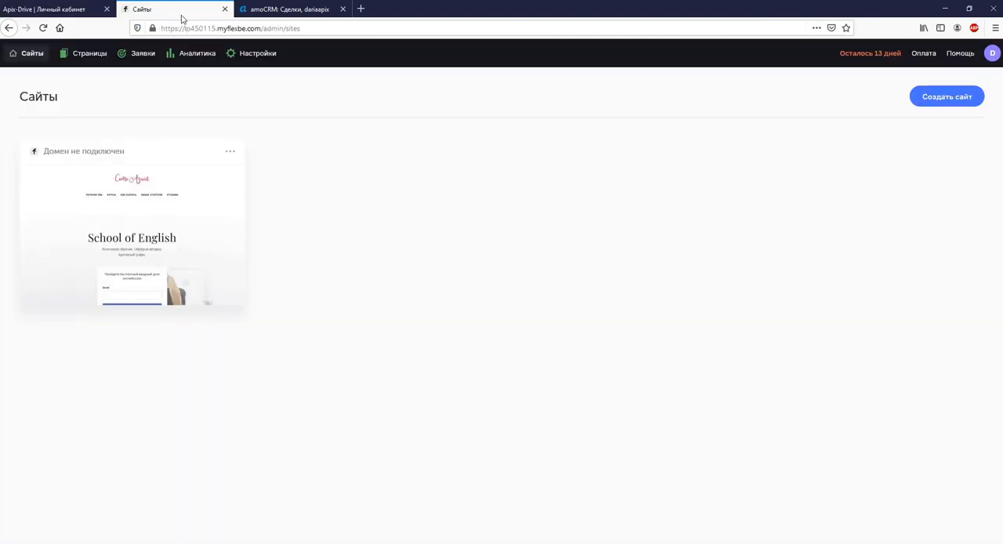
pyautogui.click(251, 59)
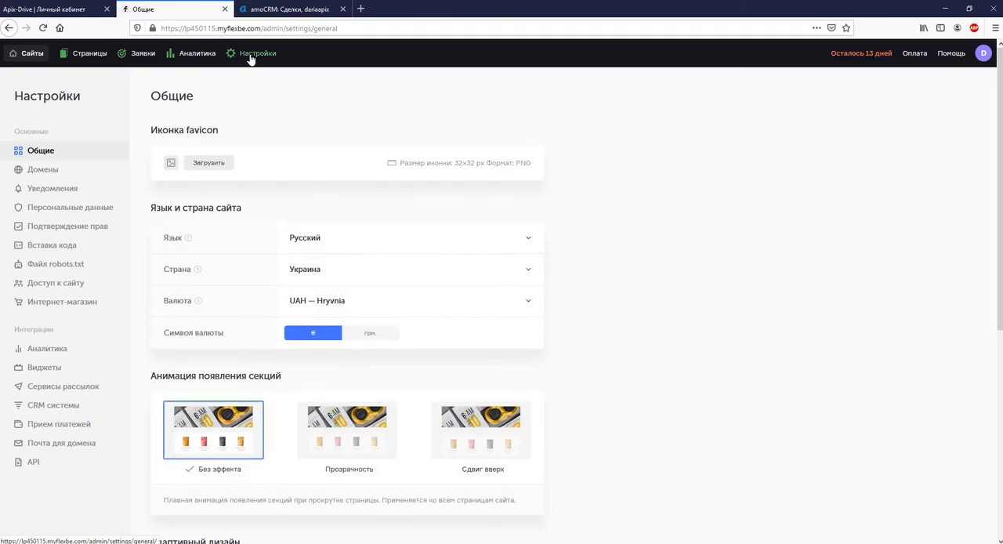
pyautogui.click(90, 469)
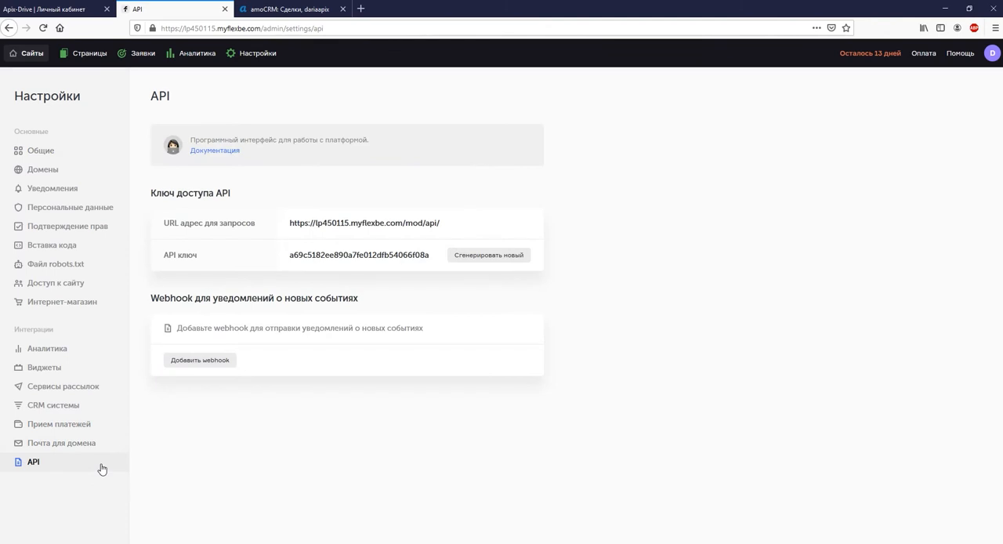
pyautogui.click(177, 365)
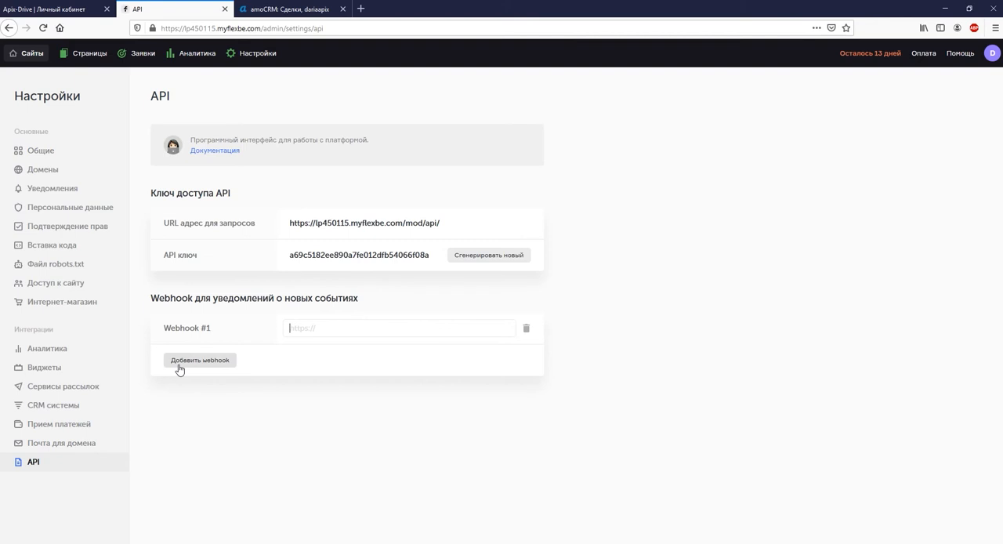
pyautogui.rightClick(308, 331)
pyautogui.click(339, 377)
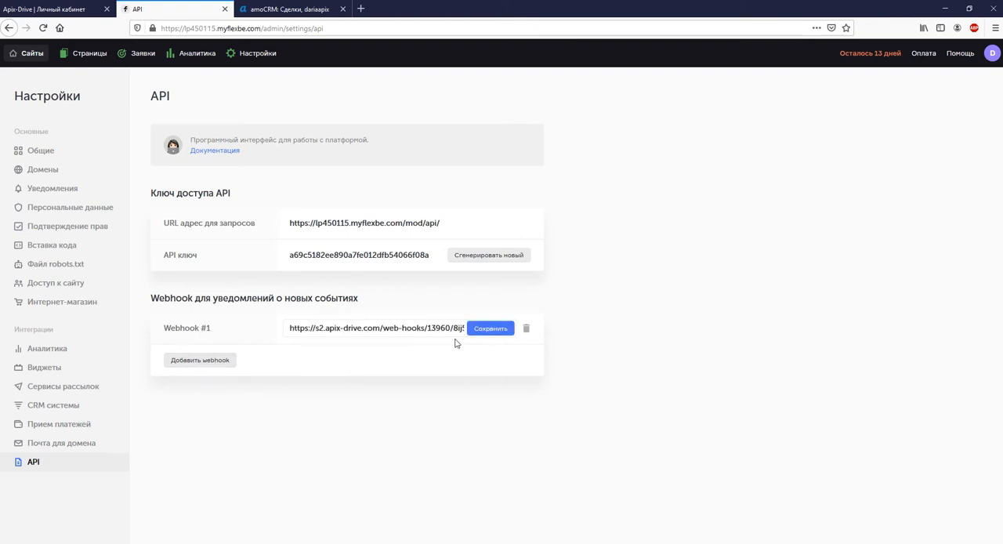
pyautogui.click(480, 328)
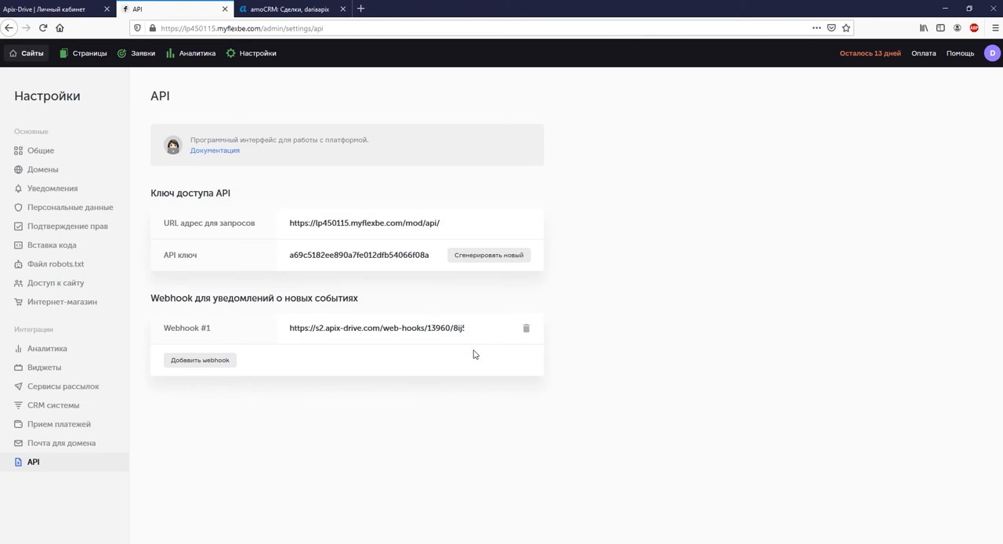
# Open the live "Главная страница" and enter a test first name in the "Бесплатный урок" form
pyautogui.click(89, 56)
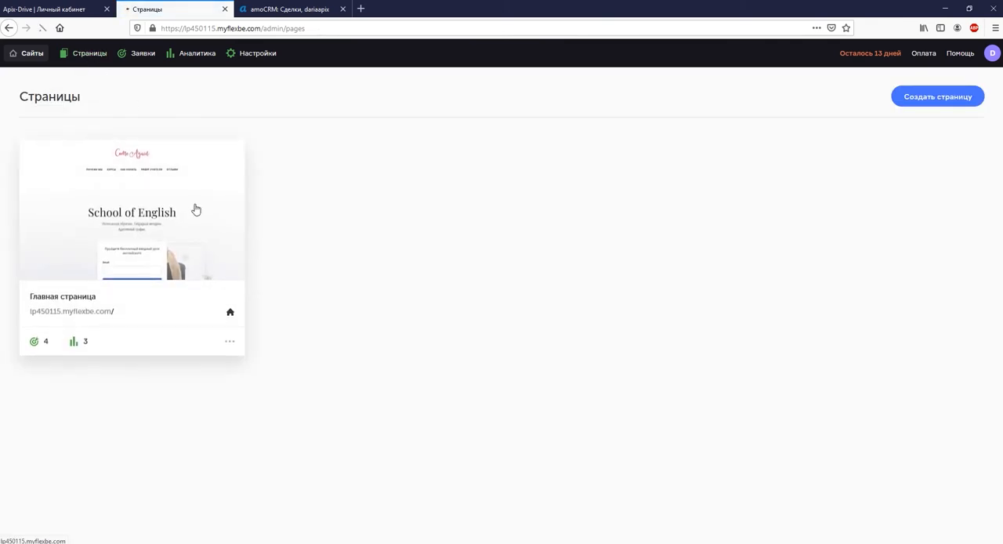
pyautogui.click(198, 212)
pyautogui.scroll(-4, 212, 216)
pyautogui.click(313, 417)
pyautogui.write('D')
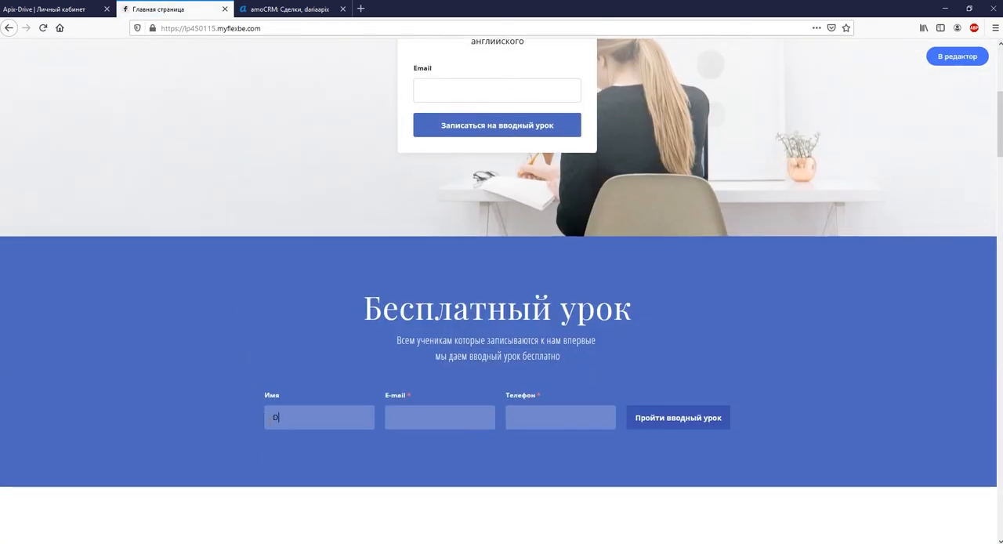
pyautogui.write('aria')
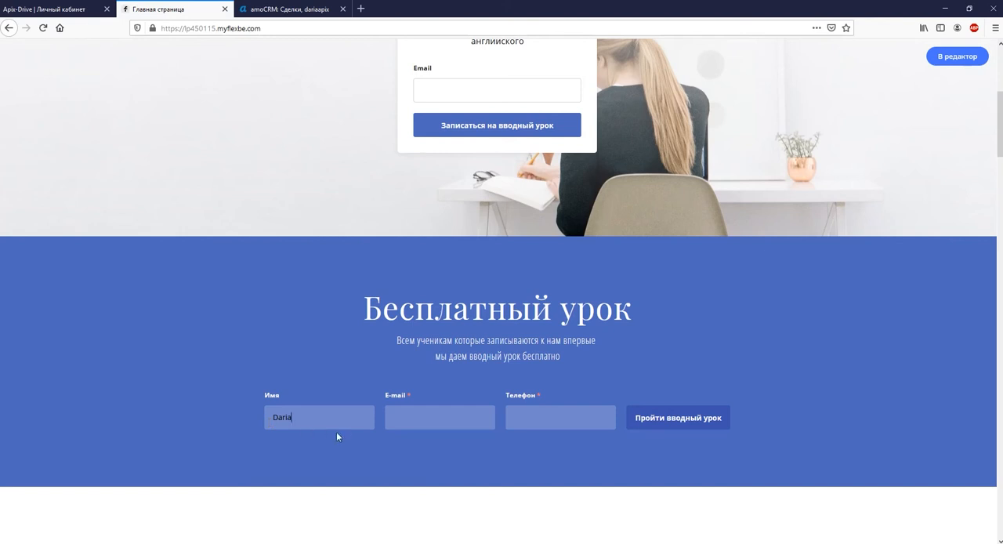
# Fill in the test e-mail and phone number, submit the form and close the thank-you message
pyautogui.click(391, 421)
pyautogui.click(566, 416)
pyautogui.write('0670000000')
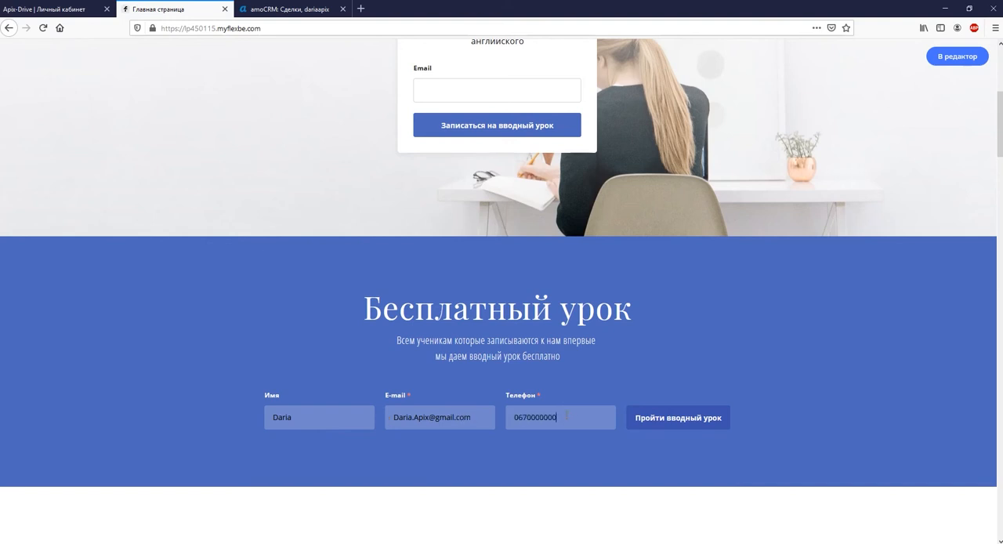
pyautogui.click(652, 421)
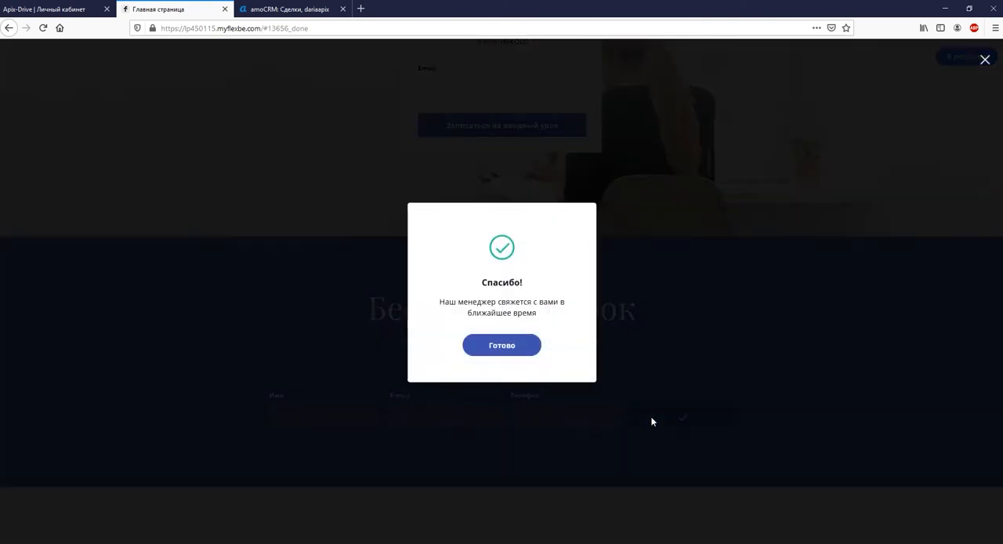
pyautogui.click(517, 349)
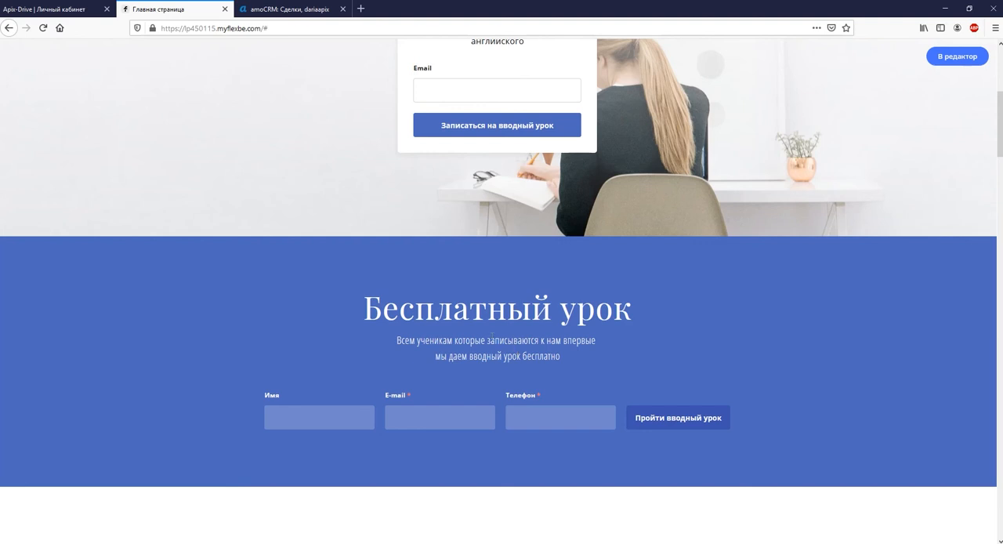
# Return to ApiX-Drive and finish the Flexbe source setup without a filter, accepting the loaded test data
pyautogui.click(47, 9)
pyautogui.click(299, 311)
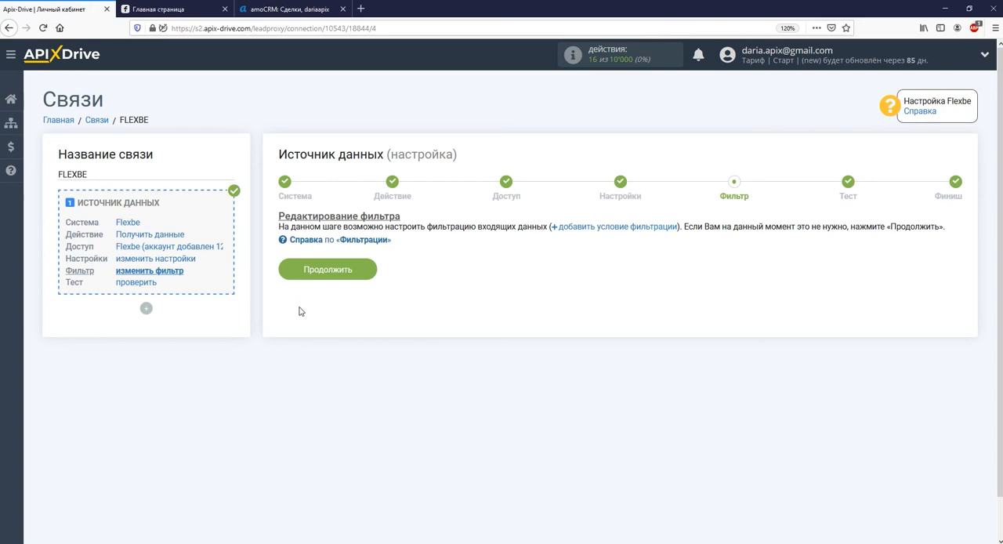
pyautogui.click(319, 272)
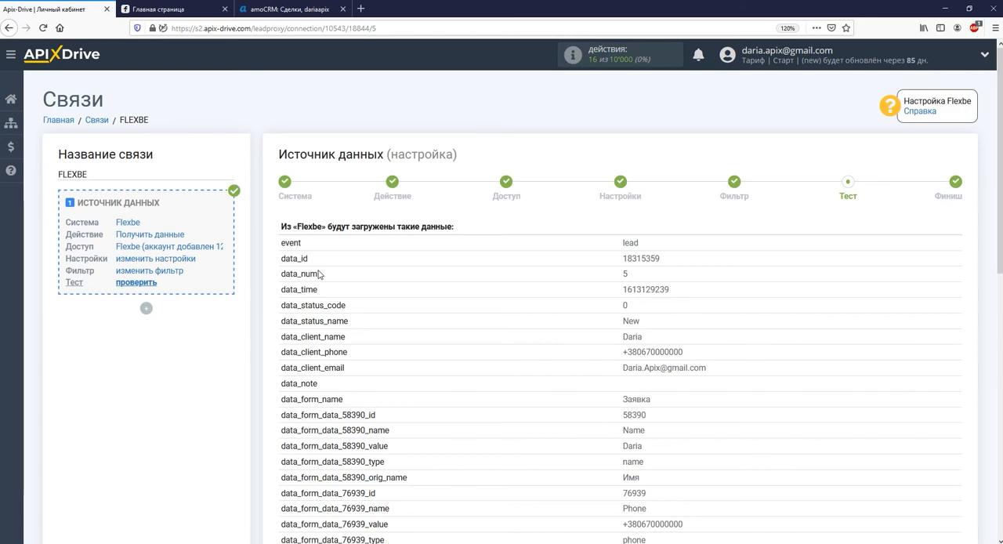
pyautogui.scroll(-10, 318, 274)
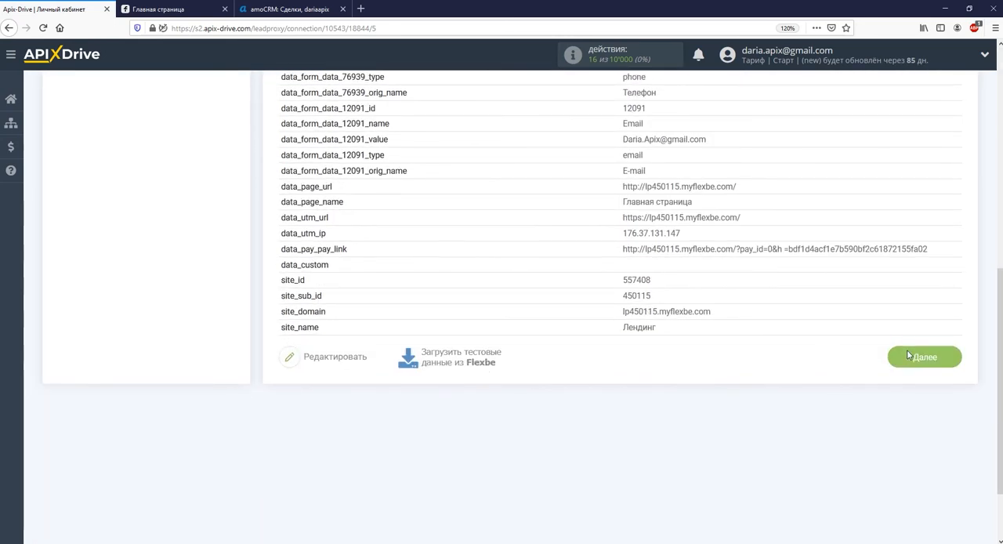
pyautogui.click(908, 355)
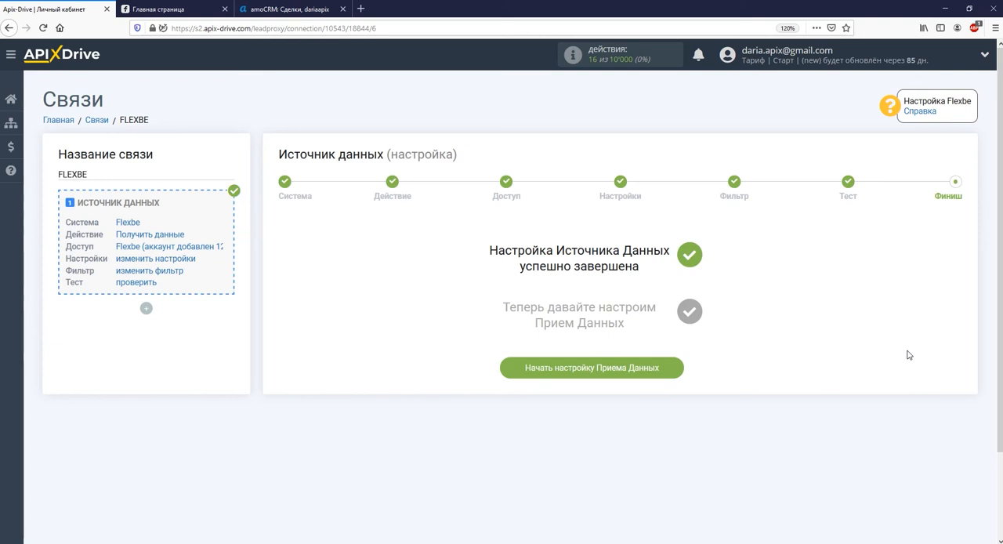
# Start the data reception setup and choose AmoCRM as the receiving system
pyautogui.click(633, 374)
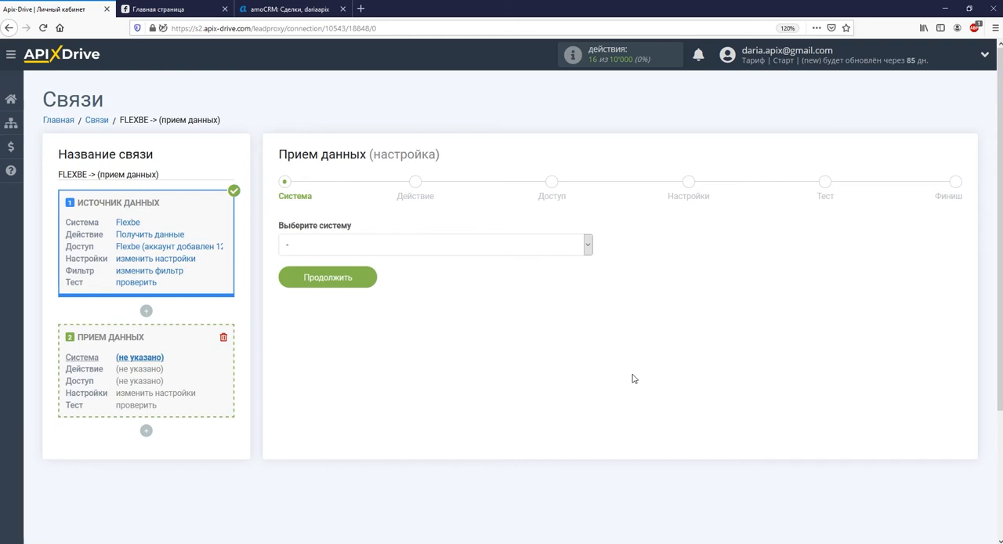
pyautogui.click(587, 245)
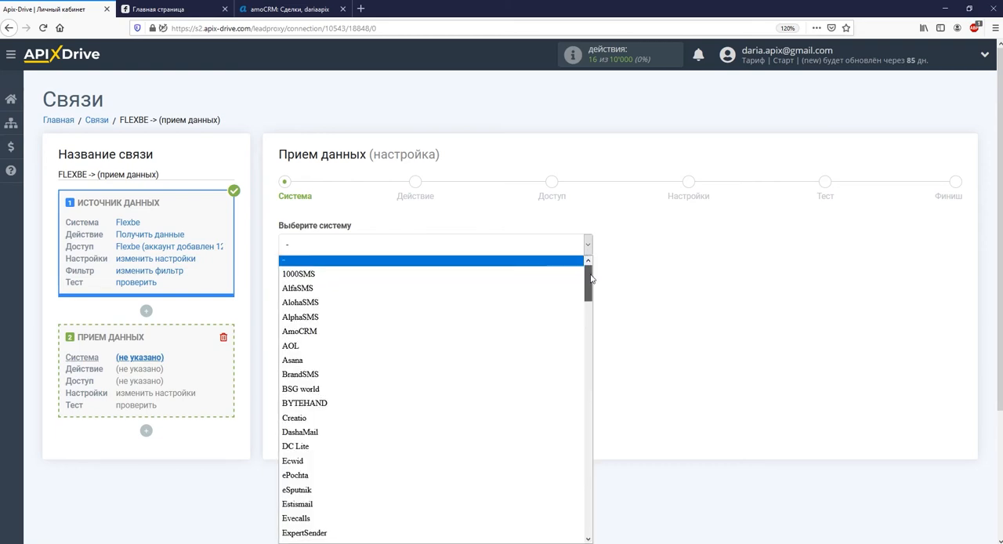
pyautogui.scroll(-1, 583, 282)
pyautogui.click(548, 284)
pyautogui.click(365, 284)
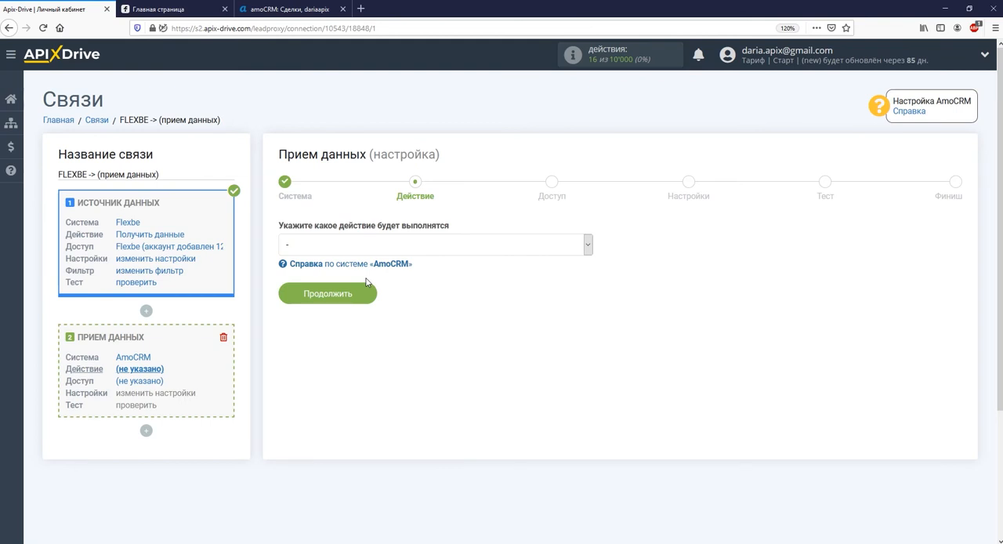
# Set the AmoCRM action to "Отправка сделок" and continue to the access stage
pyautogui.click(368, 247)
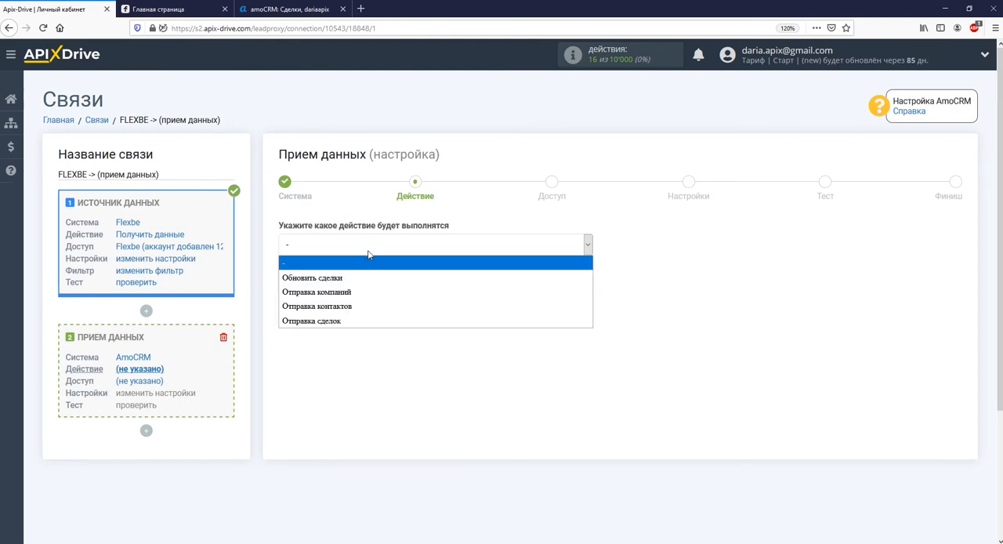
pyautogui.click(349, 319)
pyautogui.click(342, 304)
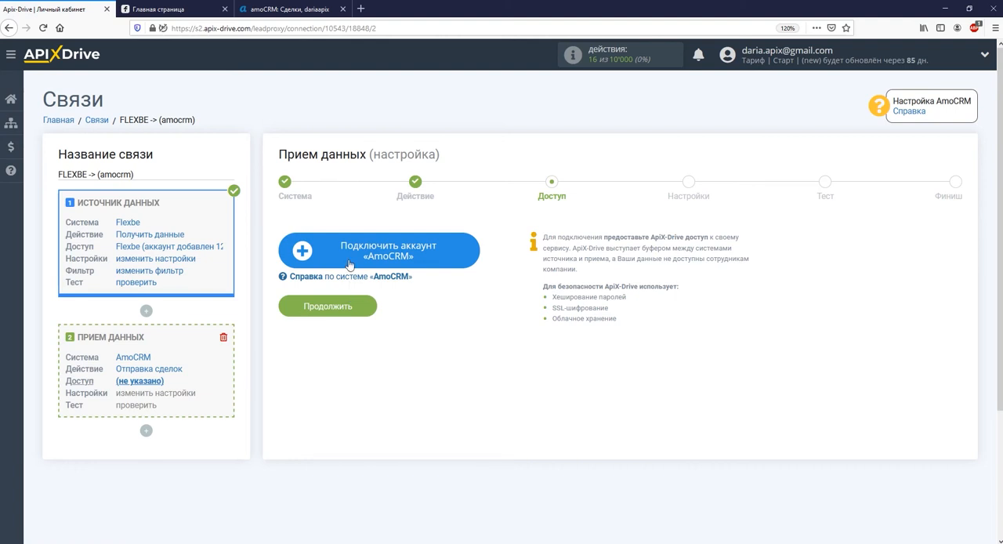
# Start connecting an AmoCRM account and sign in with the account e-mail and password
pyautogui.click(351, 261)
pyautogui.click(297, 125)
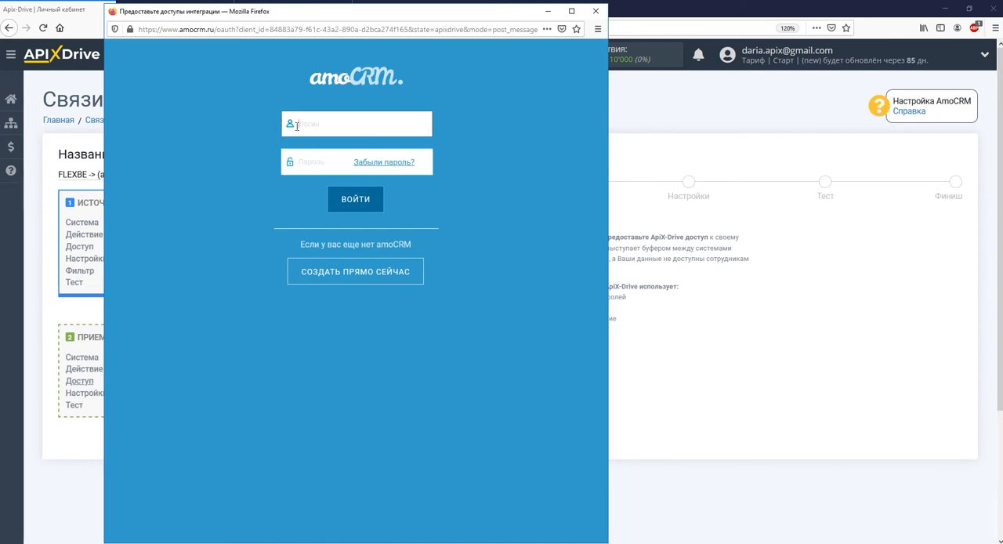
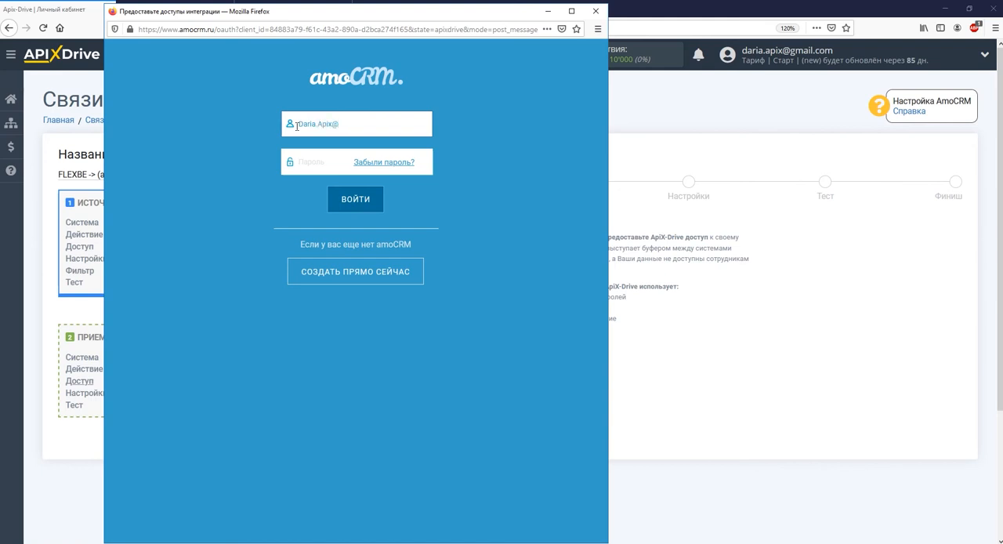
pyautogui.click(295, 163)
pyautogui.write('••••••••')
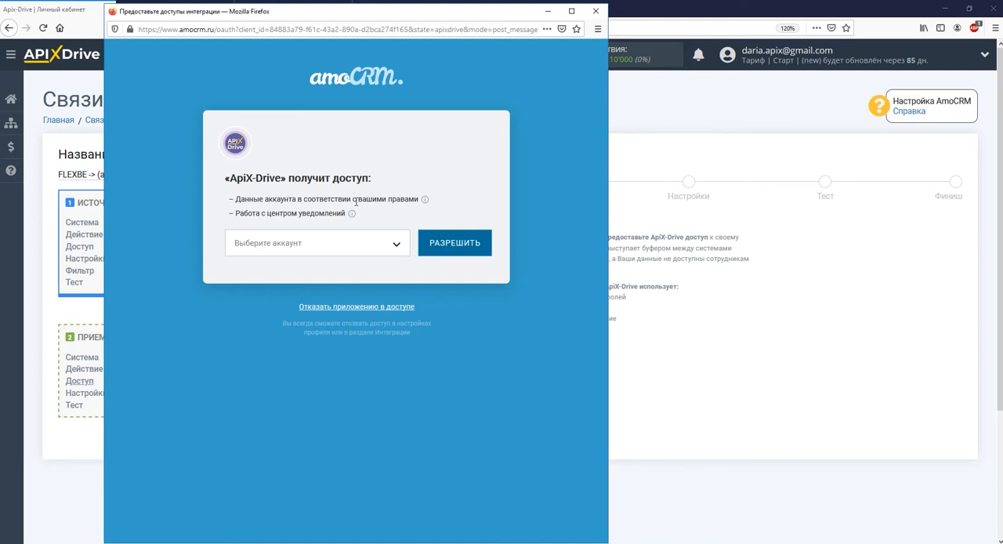
# Select the AmoCRM account and allow ApiX-Drive to access it
pyautogui.click(354, 244)
pyautogui.click(365, 276)
pyautogui.click(435, 256)
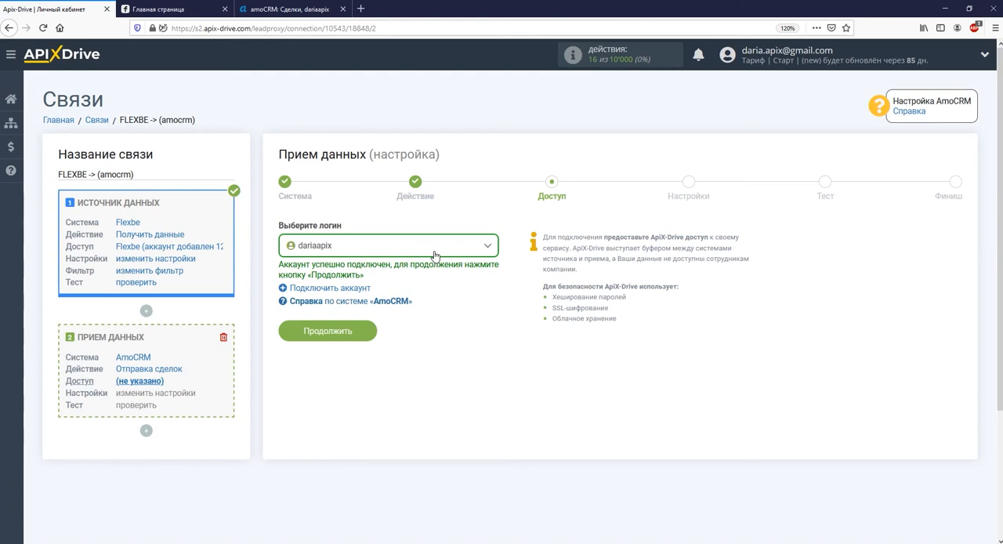
# Continue to the AmoCRM settings stage and set "Воронка / статус" to "Воронка: Первичный контакт"
pyautogui.click(367, 333)
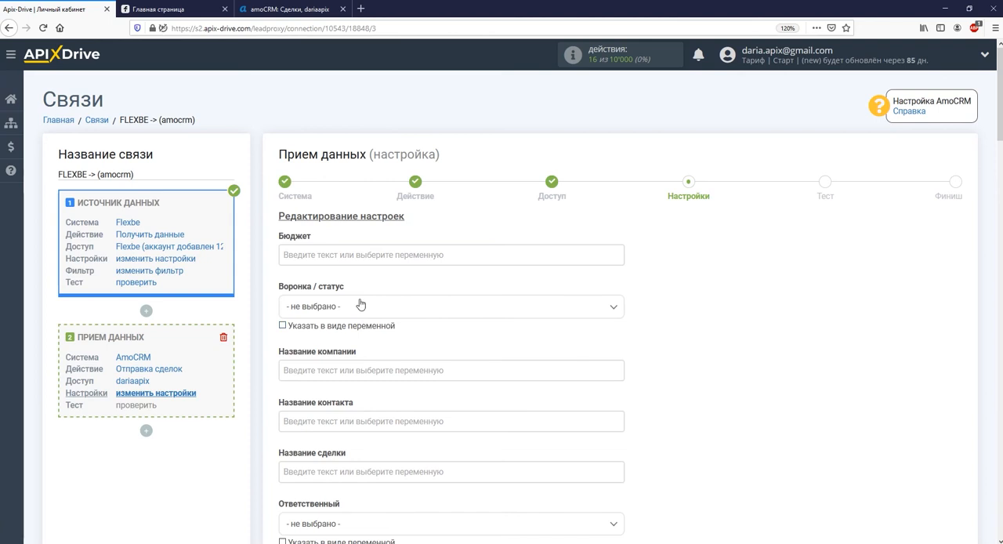
pyautogui.click(361, 307)
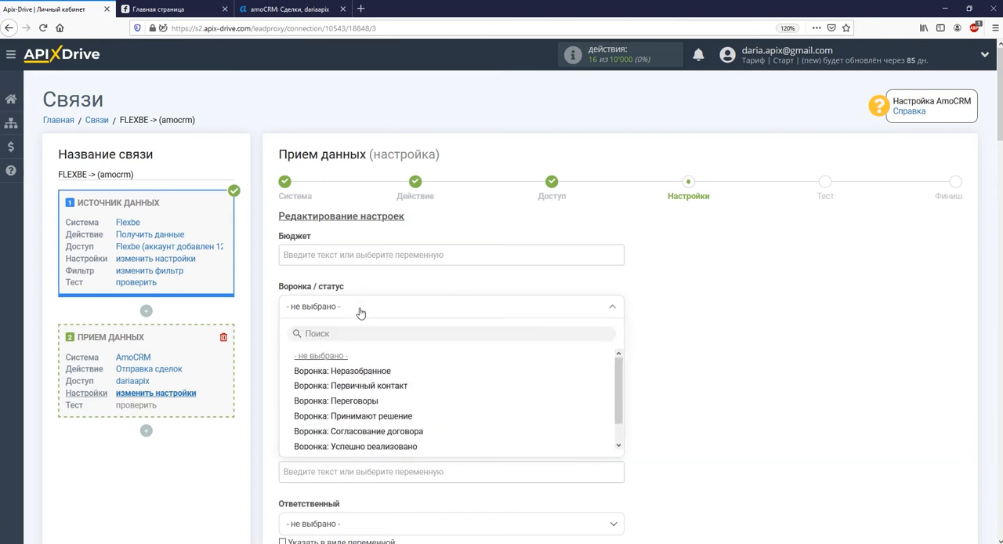
pyautogui.click(363, 386)
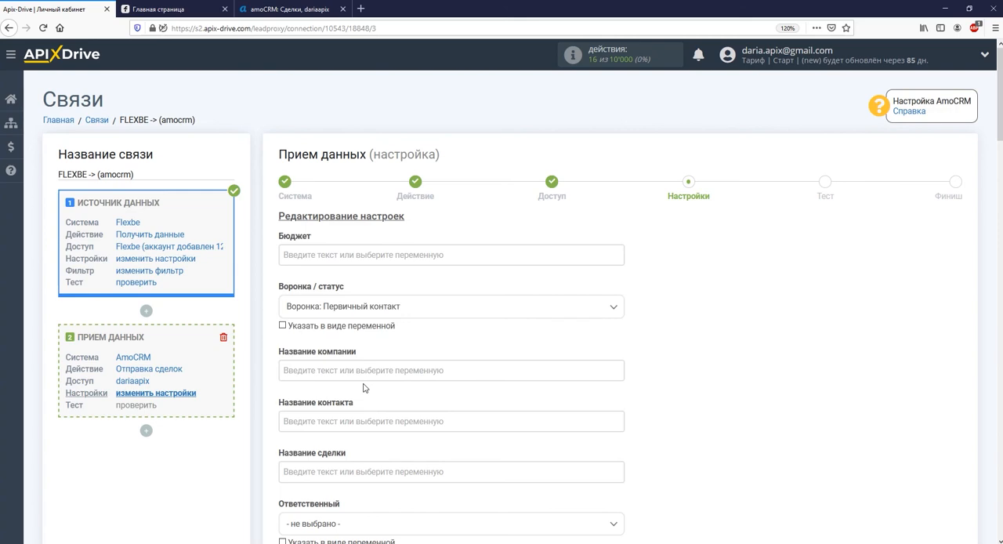
# Map the contact name to the Flexbe variable data_client_name and the deal name to data_form_name
pyautogui.click(363, 421)
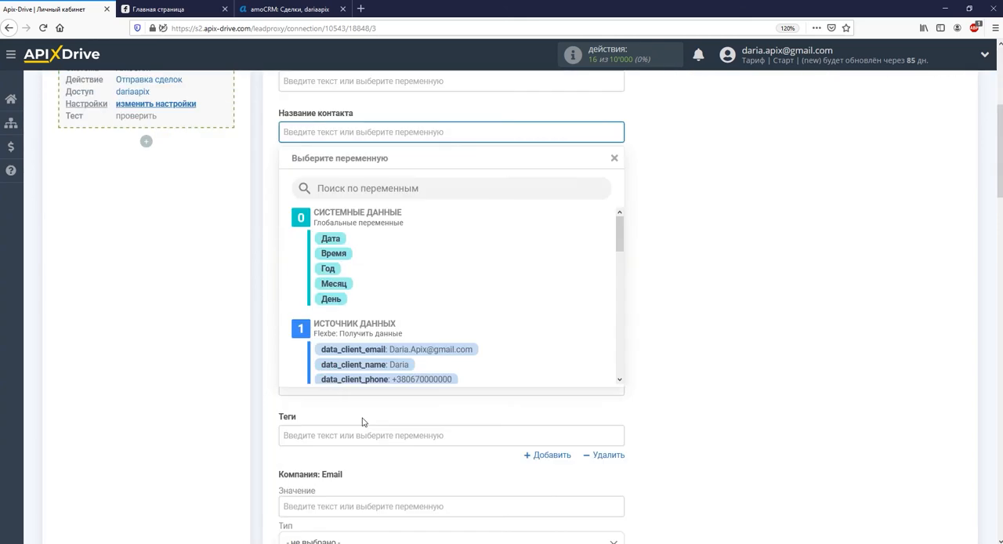
pyautogui.click(376, 373)
pyautogui.click(365, 185)
pyautogui.scroll(-5, 451, 258)
pyautogui.scroll(-5, 449, 257)
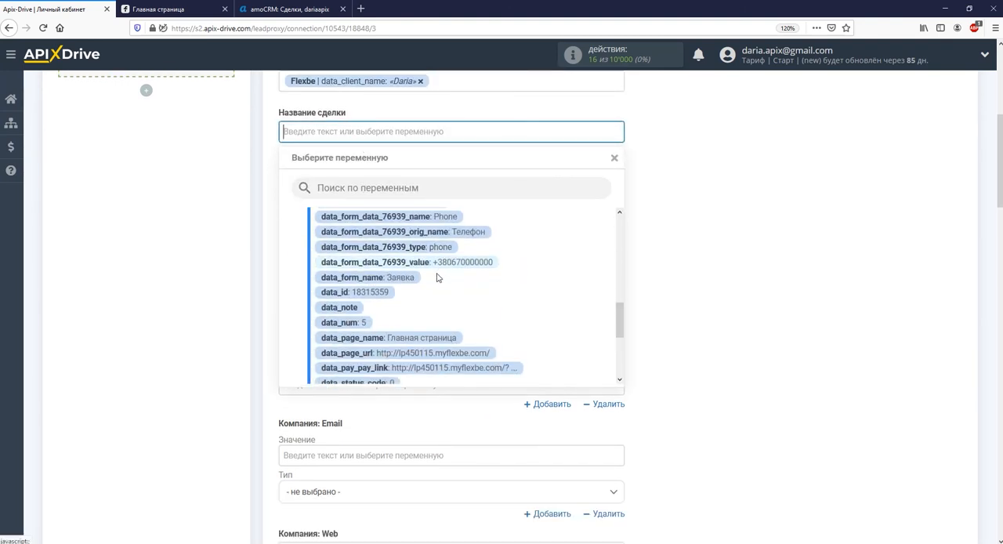
pyautogui.click(418, 282)
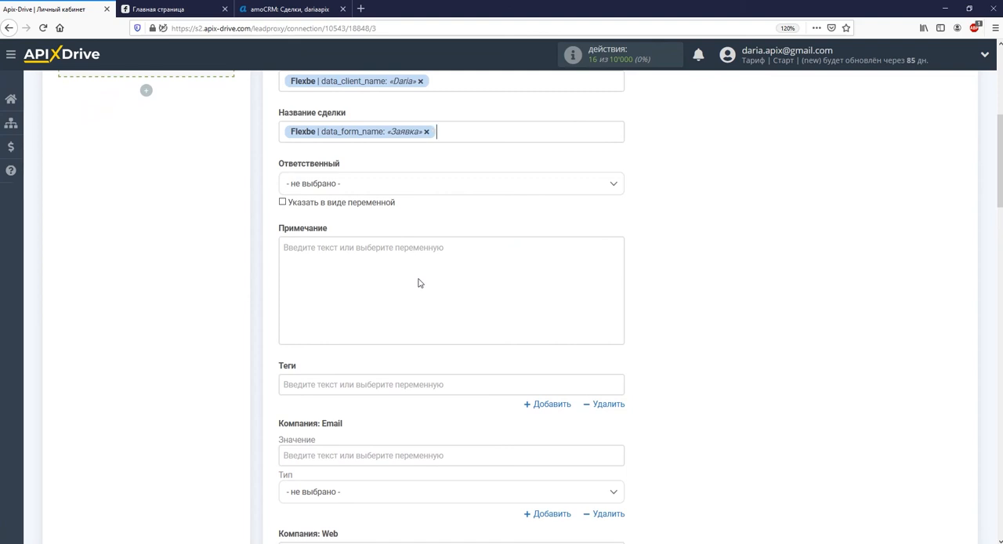
# Add the text "Сделка из Flexbe:" before the form name variable in the deal name
pyautogui.click(283, 134)
pyautogui.write('Сделка из Fle')
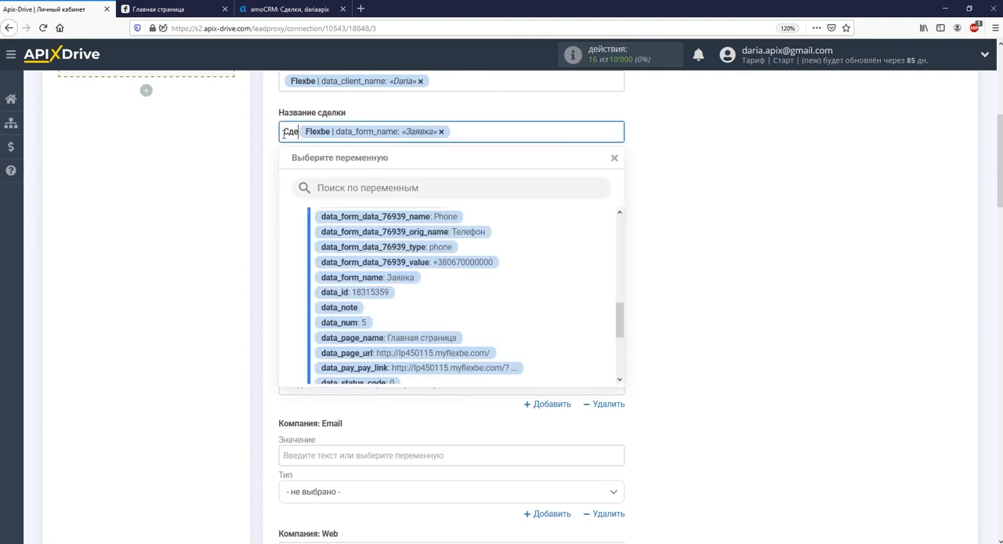
pyautogui.write('xbe:')
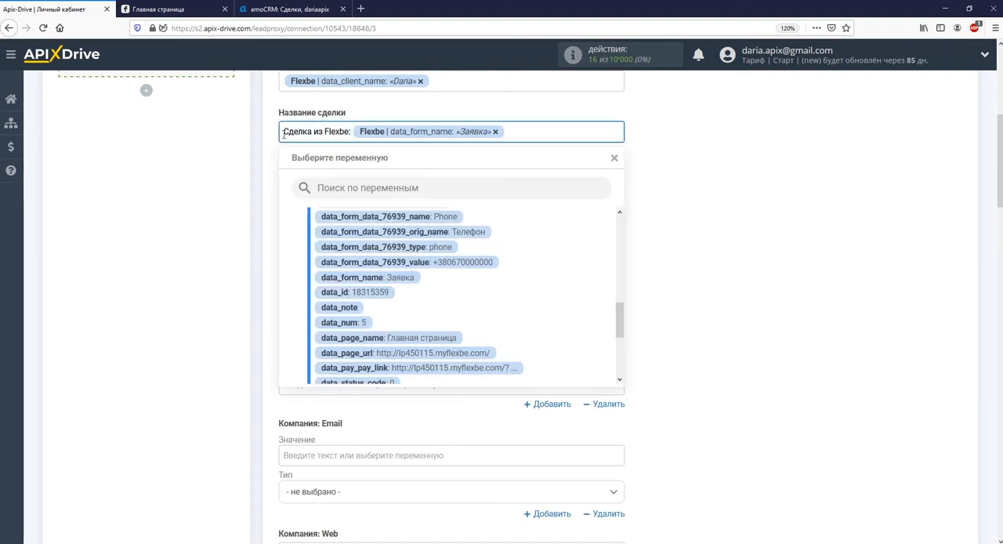
pyautogui.click(271, 161)
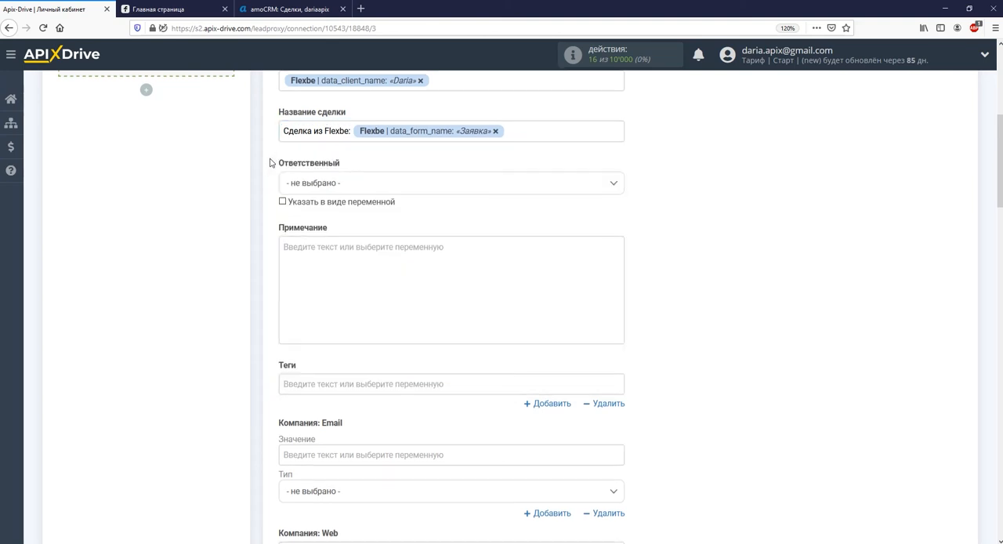
# Map the contact's email value to data_client_email and the contact's phone value to data_client_phone
pyautogui.scroll(-7, 271, 163)
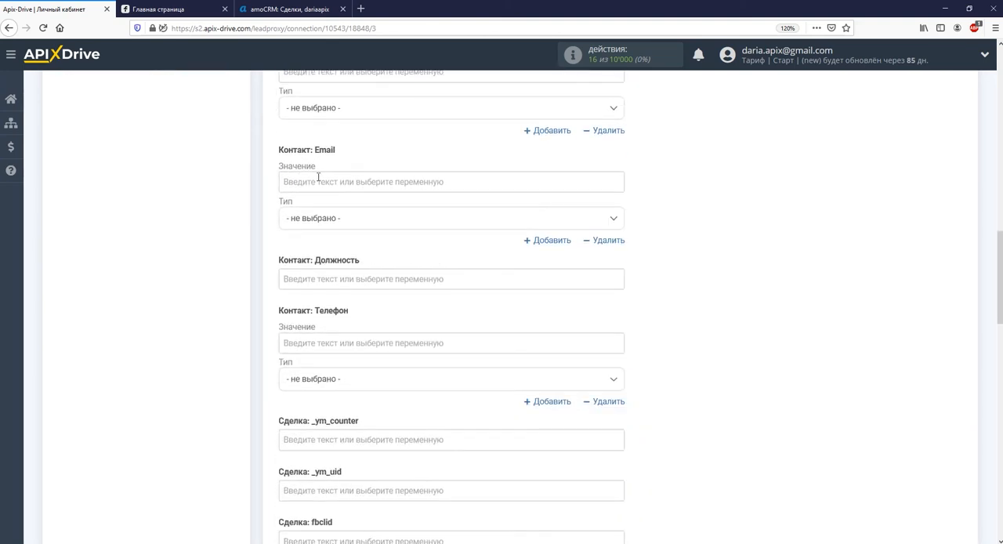
pyautogui.click(319, 178)
pyautogui.click(382, 352)
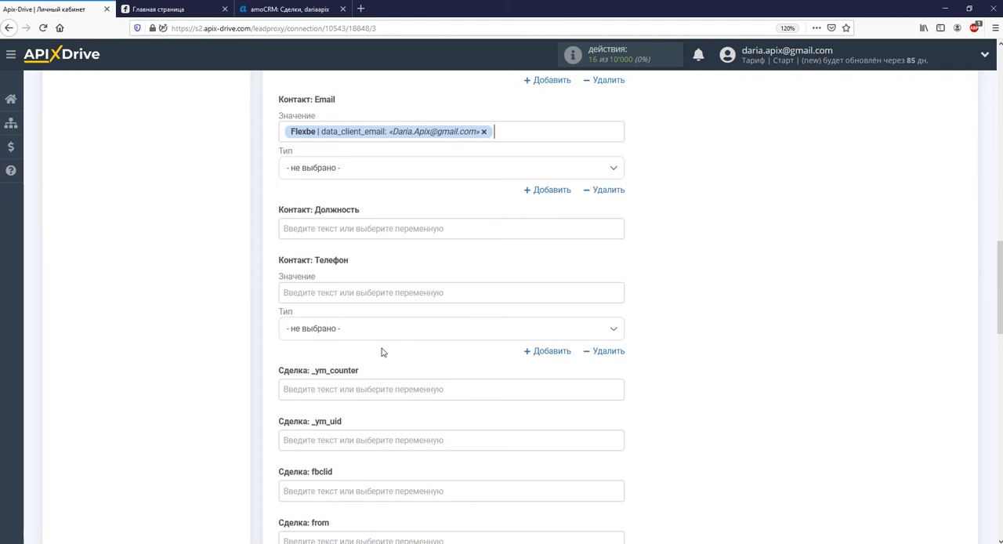
pyautogui.click(364, 292)
pyautogui.click(389, 377)
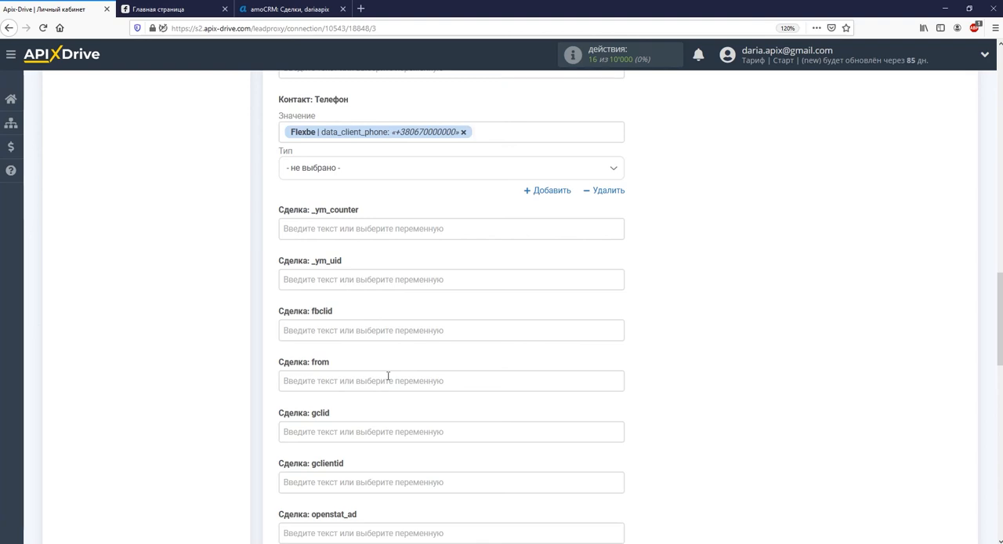
# Continue to the test stage and send the test data to AmoCRM
pyautogui.scroll(-15, 388, 377)
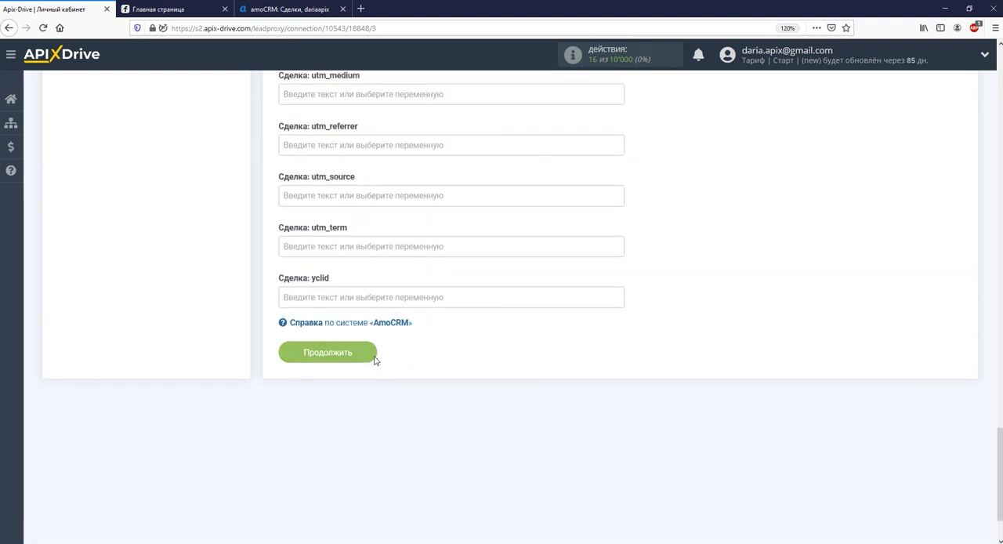
pyautogui.click(373, 353)
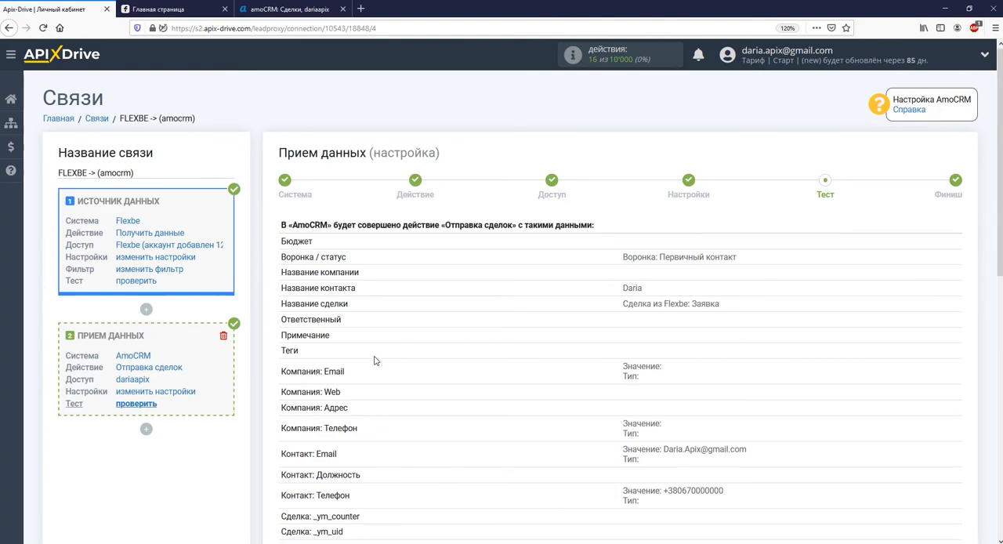
pyautogui.scroll(-5, 376, 356)
pyautogui.click(467, 483)
# Switch to AmoCRM, refresh the deals pipeline and open the test deal in "Первичный контакт" to check its data
pyautogui.click(288, 9)
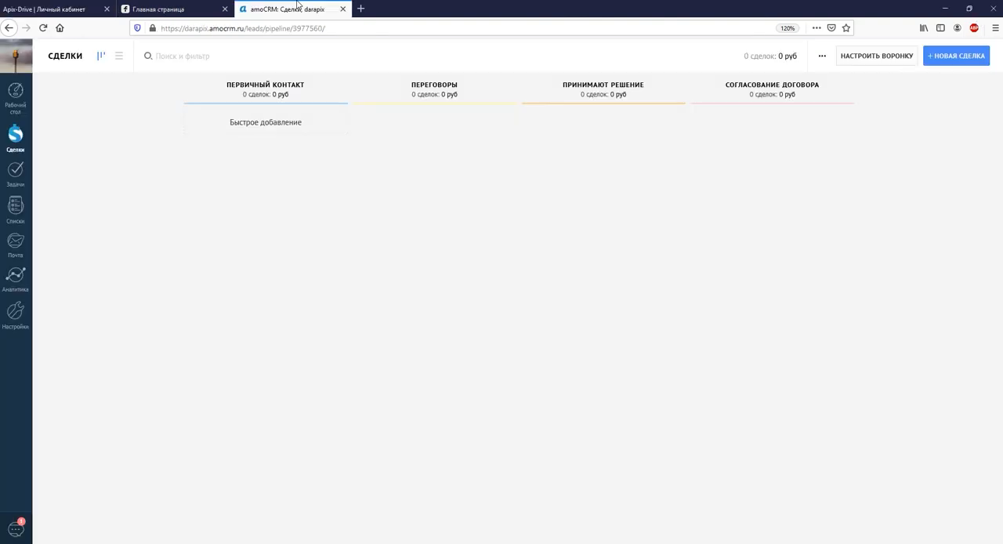
pyautogui.click(43, 28)
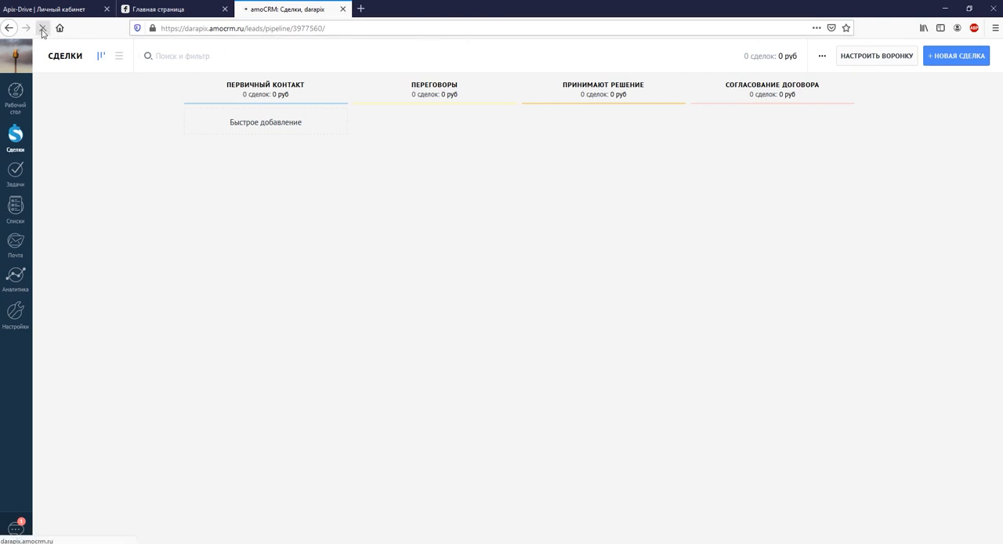
pyautogui.click(256, 160)
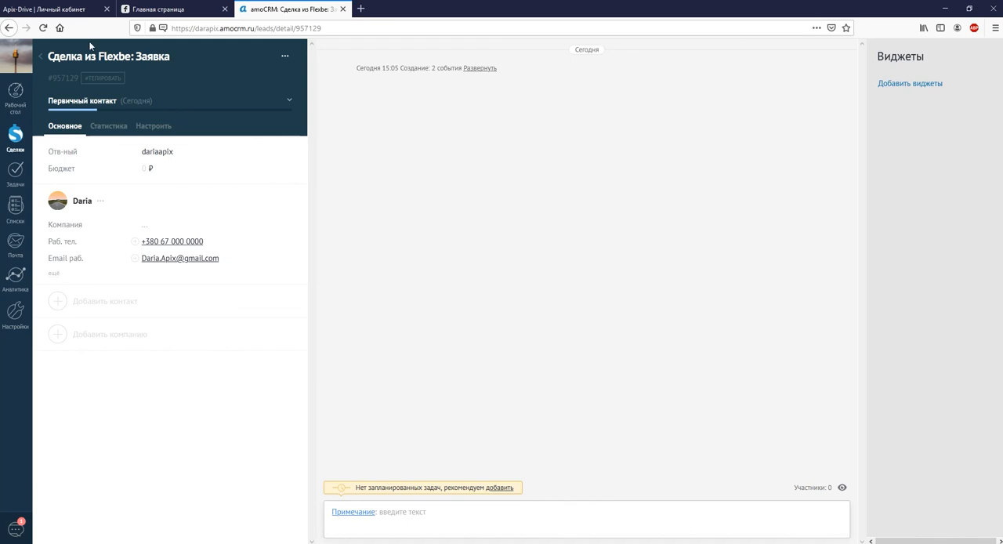
# Switch back to ApiX-Drive, finish the data reception setup and enable automatic updating for the connection
pyautogui.click(76, 10)
pyautogui.scroll(-10, 428, 258)
pyautogui.click(893, 376)
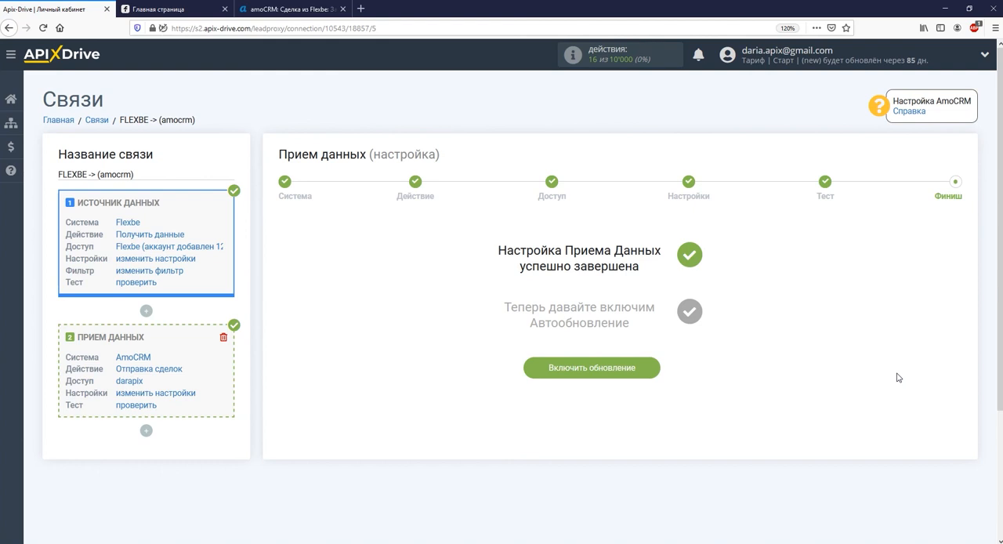
pyautogui.click(629, 374)
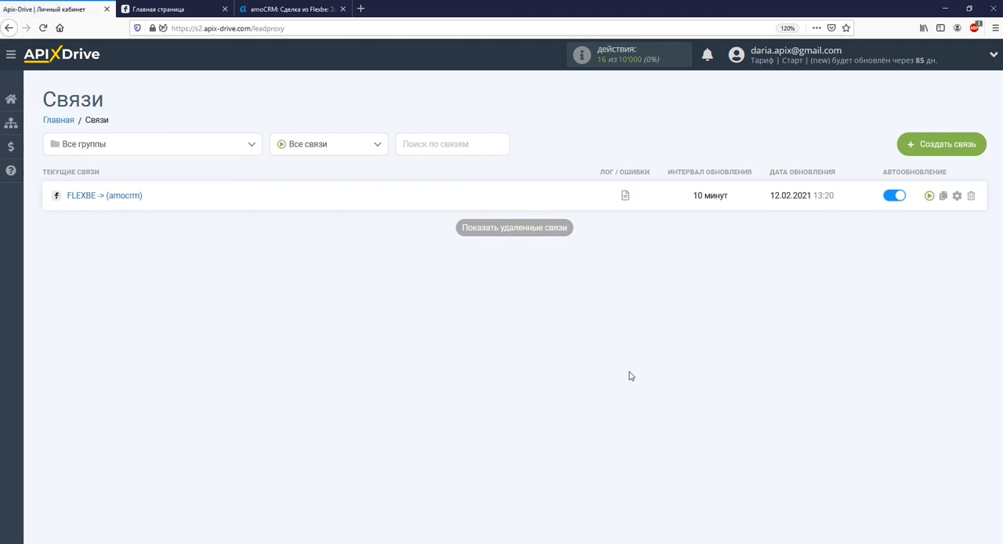
# Try a "5 минут" update interval in the connection's settings, close them without saving and refresh the connections list
pyautogui.click(957, 195)
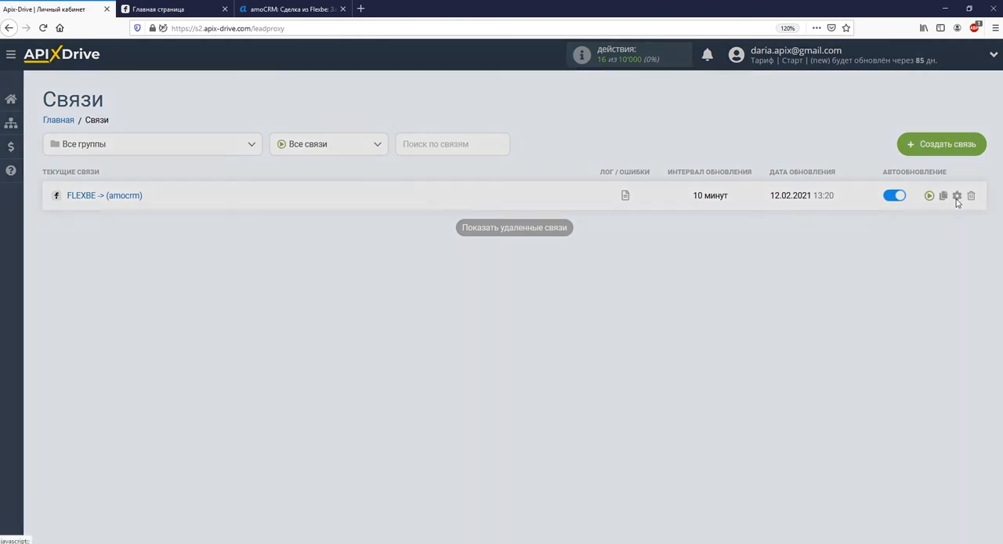
pyautogui.click(622, 300)
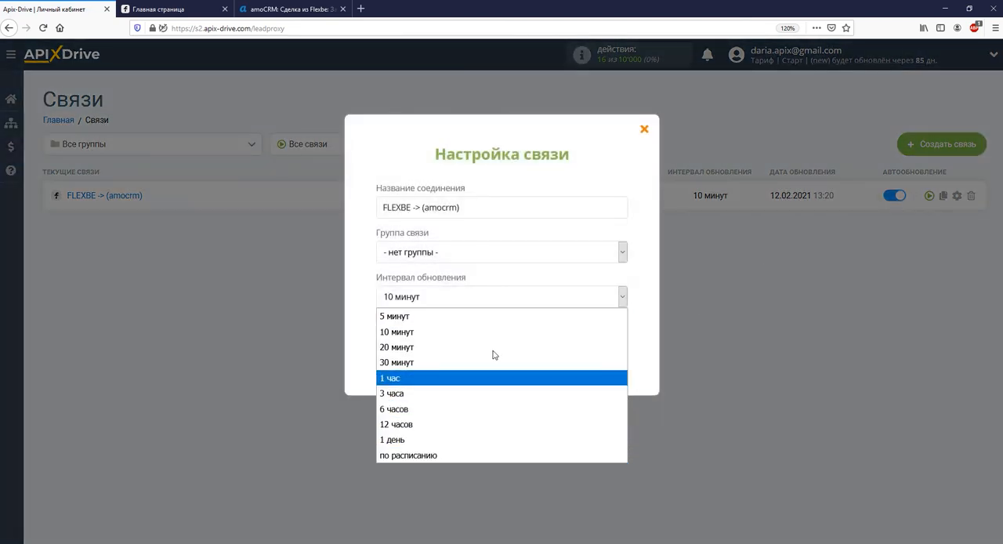
pyautogui.click(485, 318)
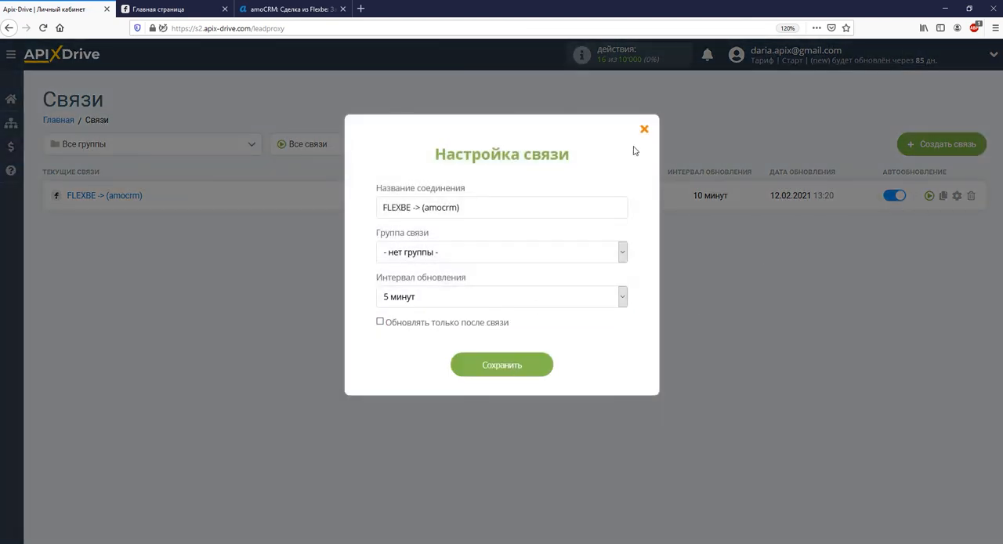
pyautogui.click(642, 130)
pyautogui.click(43, 29)
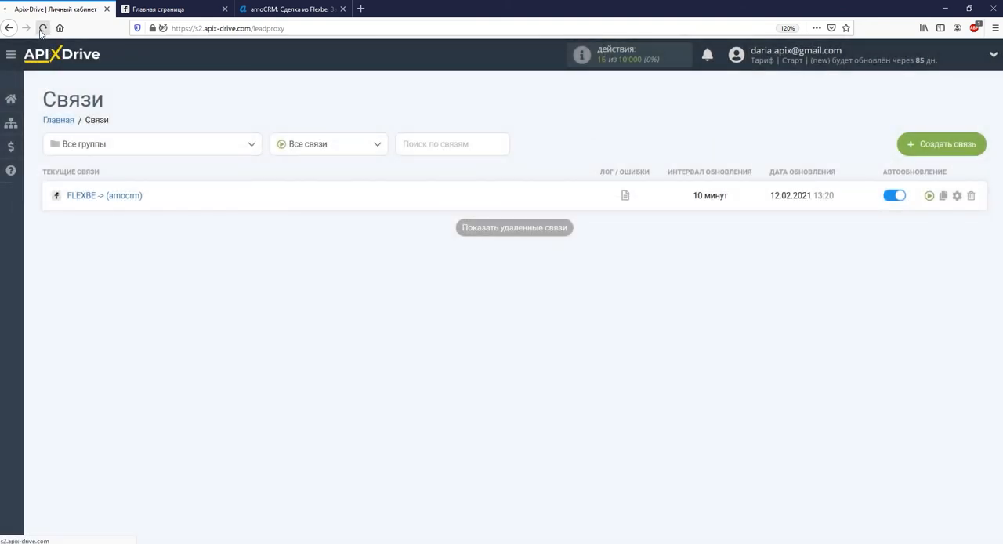